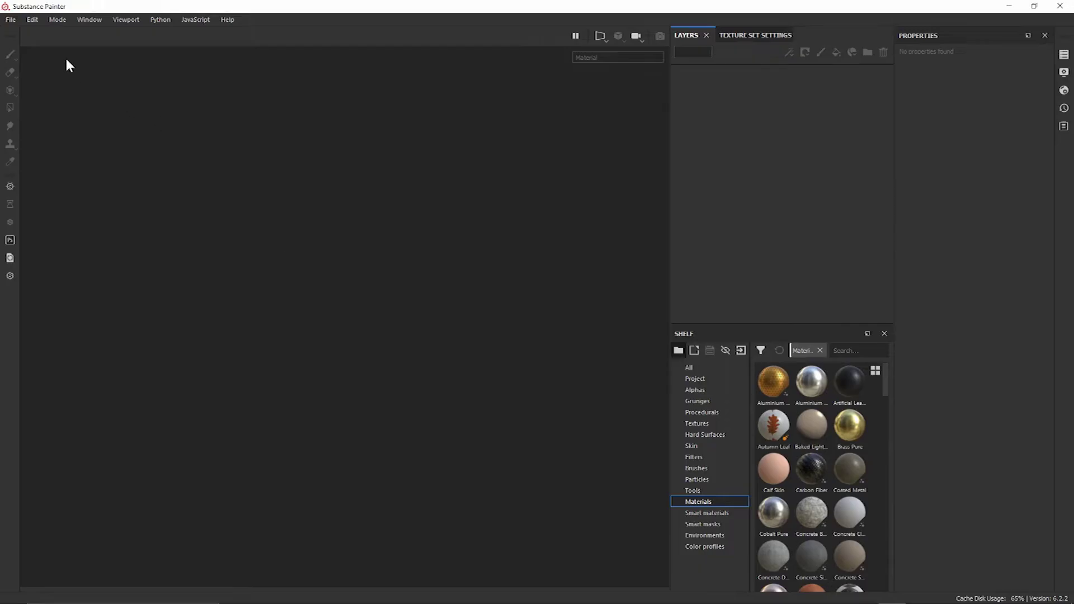
- Start a new project with the Candlestick_Phone FBX file from the Mesh folder as its mesh
{"action": "left_click", "coordinate": [10, 20]}
{"action": "left_click", "coordinate": [5, 35]}
{"action": "left_click_drag", "start_coordinate": [494, 114], "coordinate": [301, 110]}
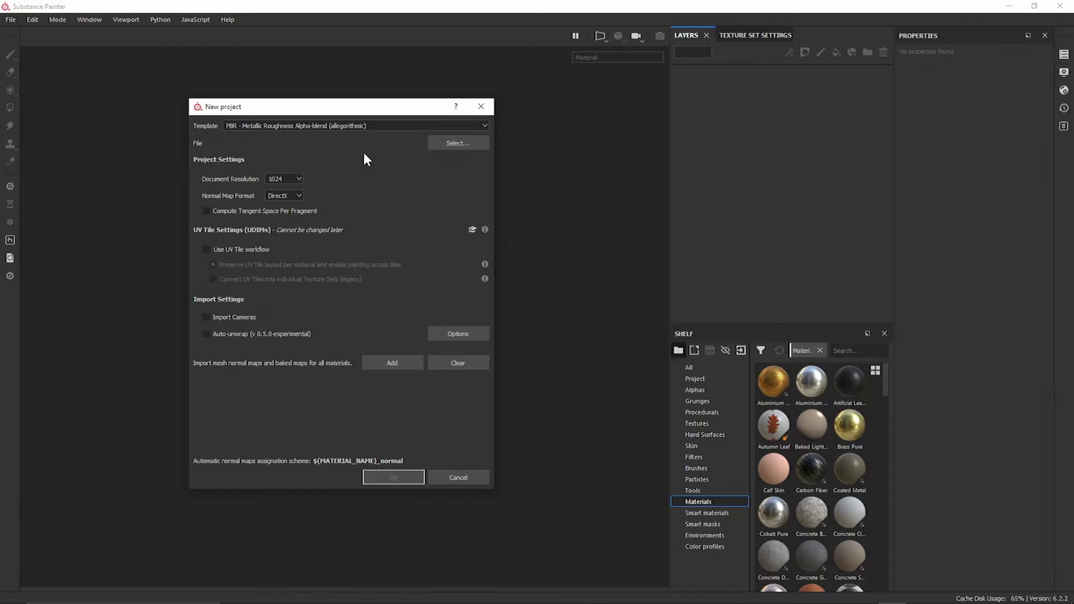
{"action": "left_click", "coordinate": [442, 143]}
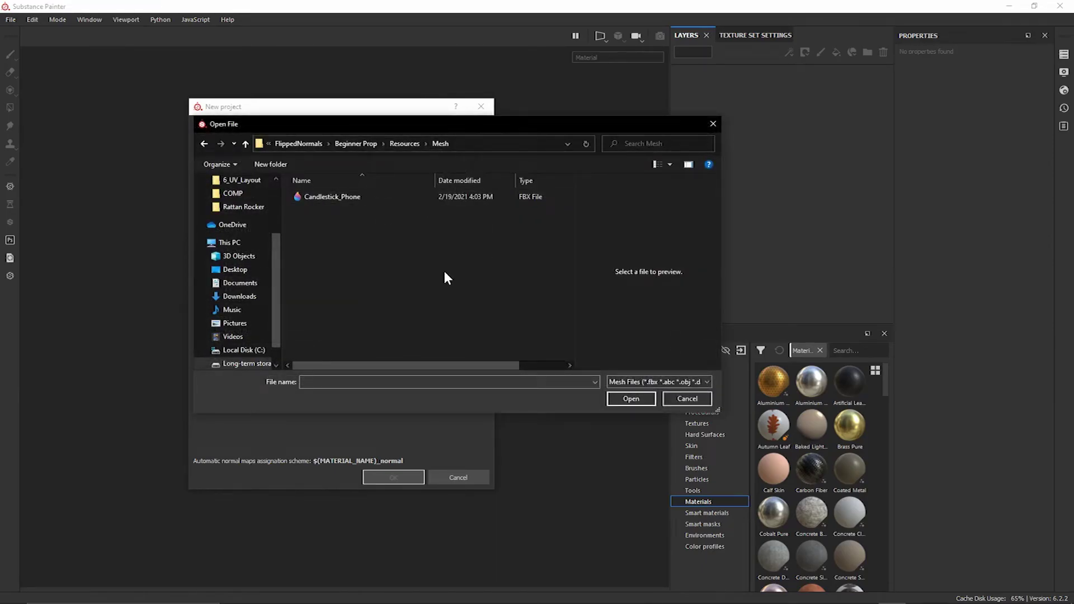
{"action": "left_click", "coordinate": [352, 197]}
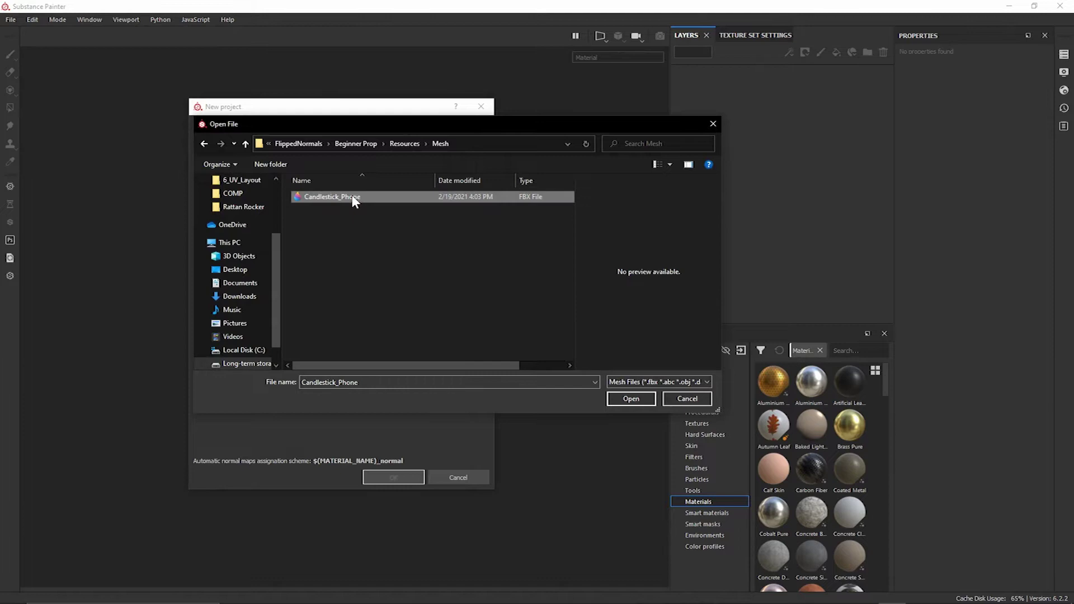
{"action": "left_click", "coordinate": [620, 398]}
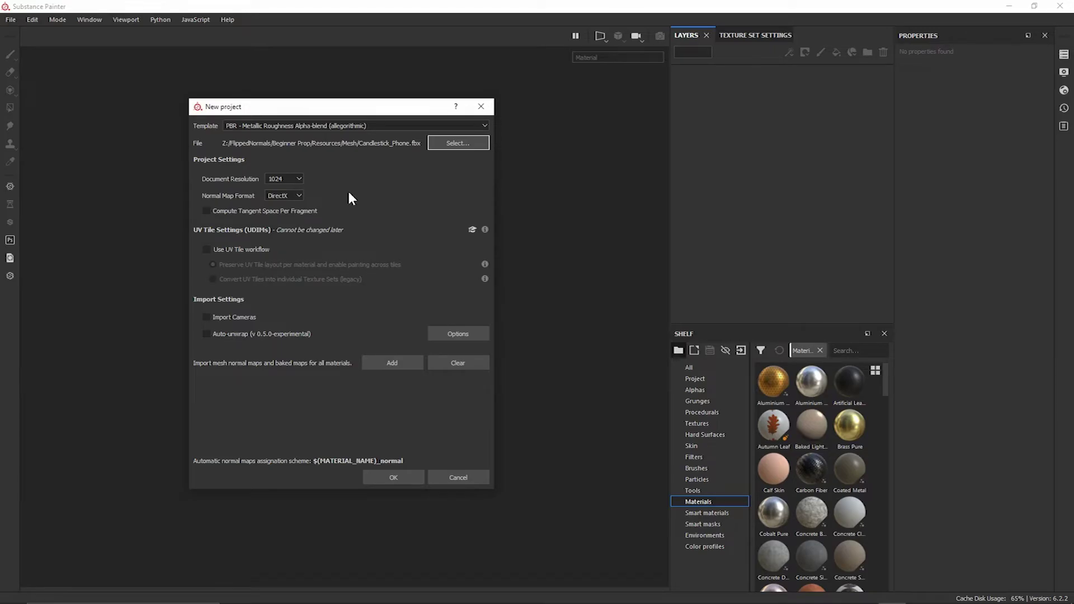
- Set the document resolution to 2048, choose the normal map format, and create the project
{"action": "left_click", "coordinate": [302, 179]}
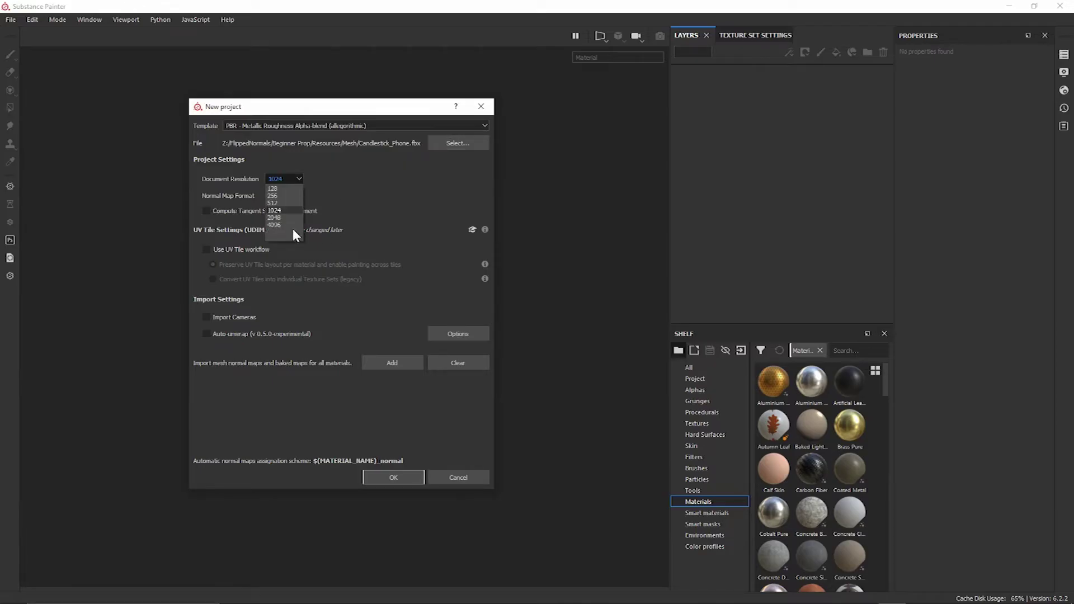
{"action": "left_click", "coordinate": [271, 219]}
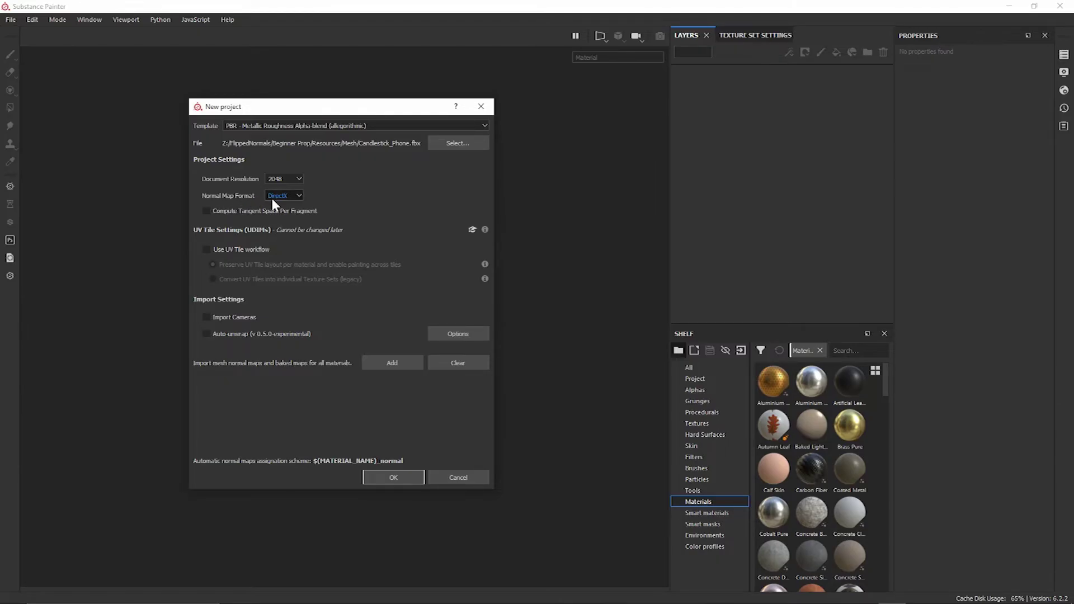
{"action": "left_click", "coordinate": [289, 197]}
{"action": "left_click", "coordinate": [289, 212]}
{"action": "left_click", "coordinate": [395, 477]}
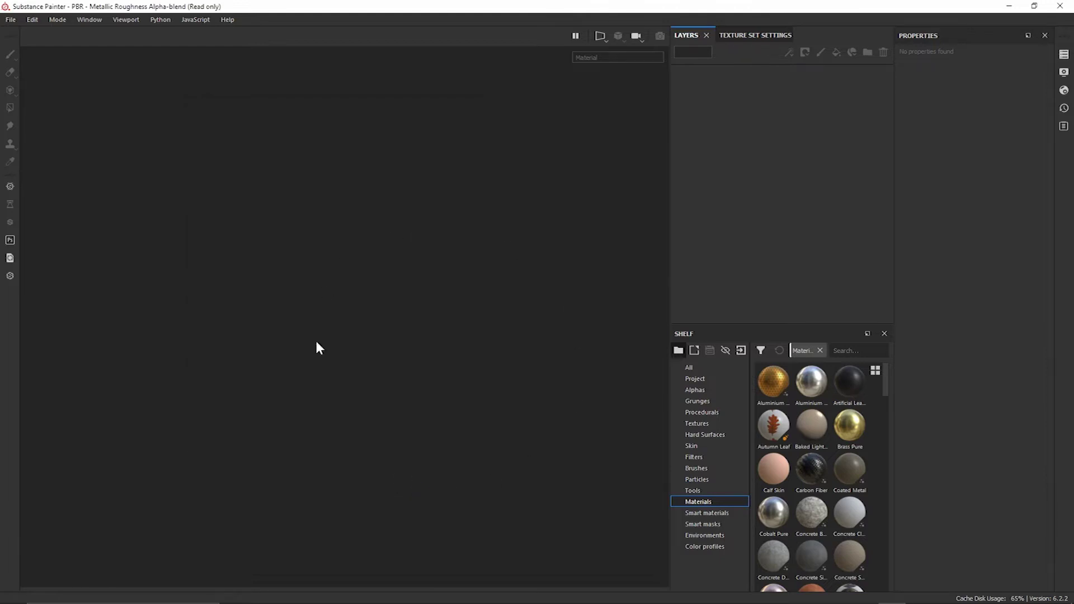
- Bring up the settings of the Candlestick texture set and go to its mesh maps
{"action": "left_click_drag", "start_coordinate": [428, 390], "coordinate": [233, 254], "text": "alt"}
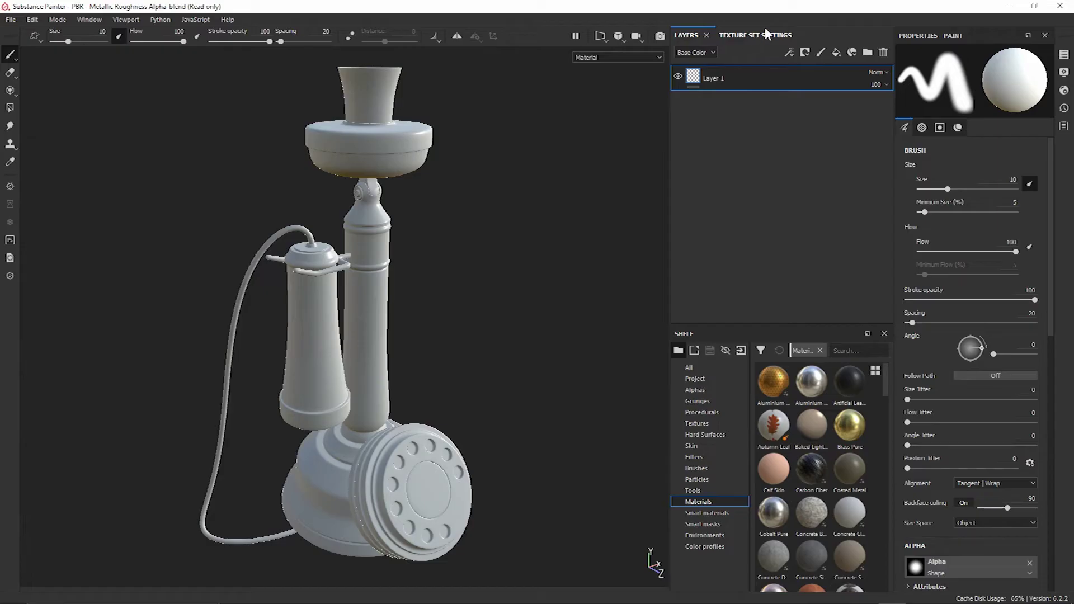
{"action": "left_click", "coordinate": [744, 38]}
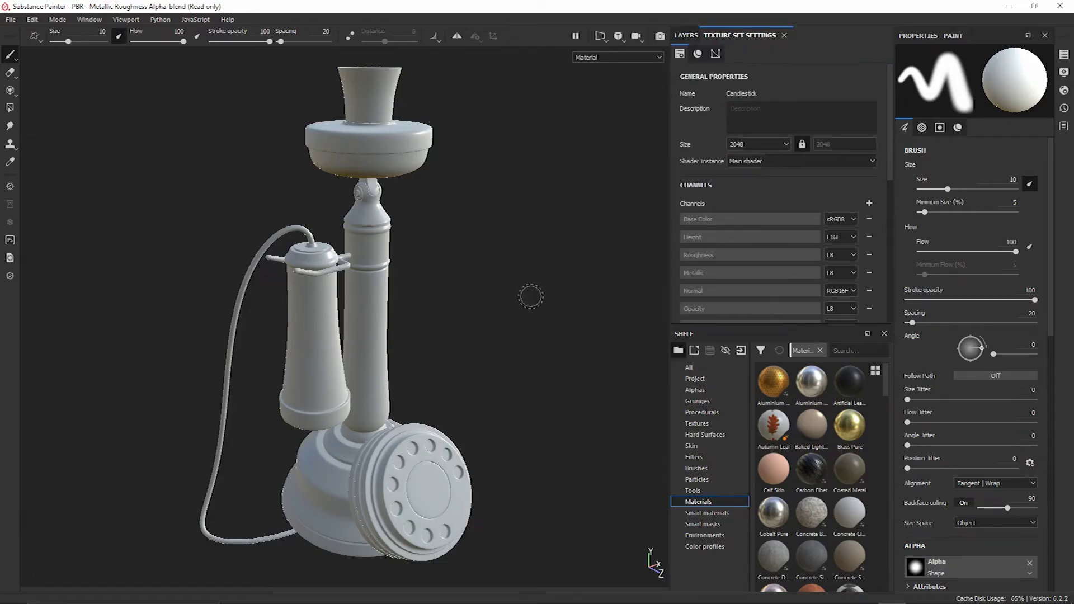
{"action": "left_click", "coordinate": [89, 19]}
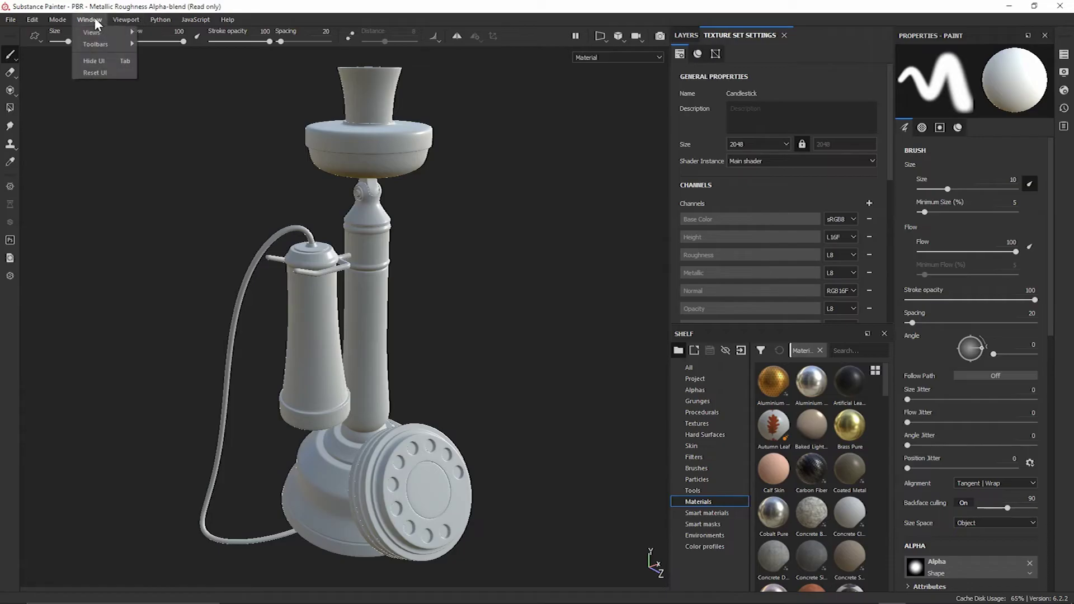
{"action": "mouse_move", "coordinate": [80, 34]}
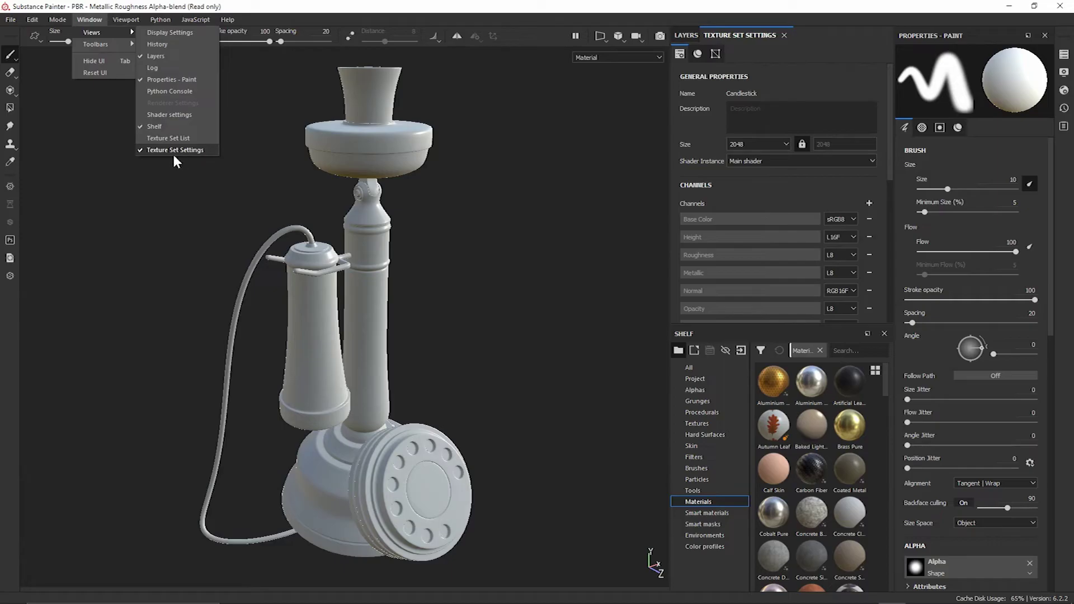
{"action": "left_click", "coordinate": [722, 92]}
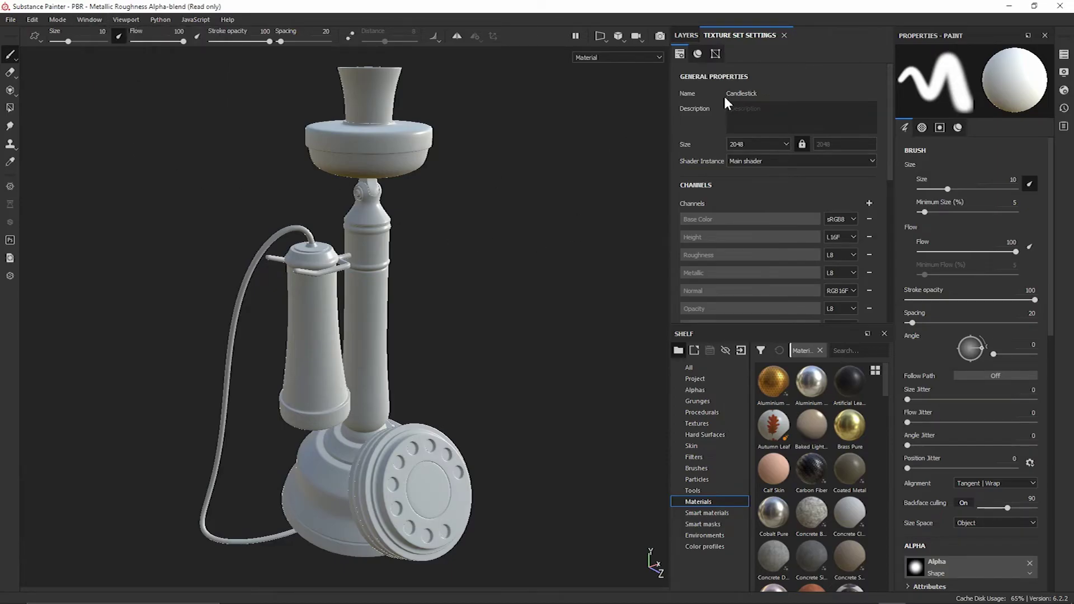
{"action": "scroll", "coordinate": [751, 184], "scroll_direction": "down", "scroll_amount": 5}
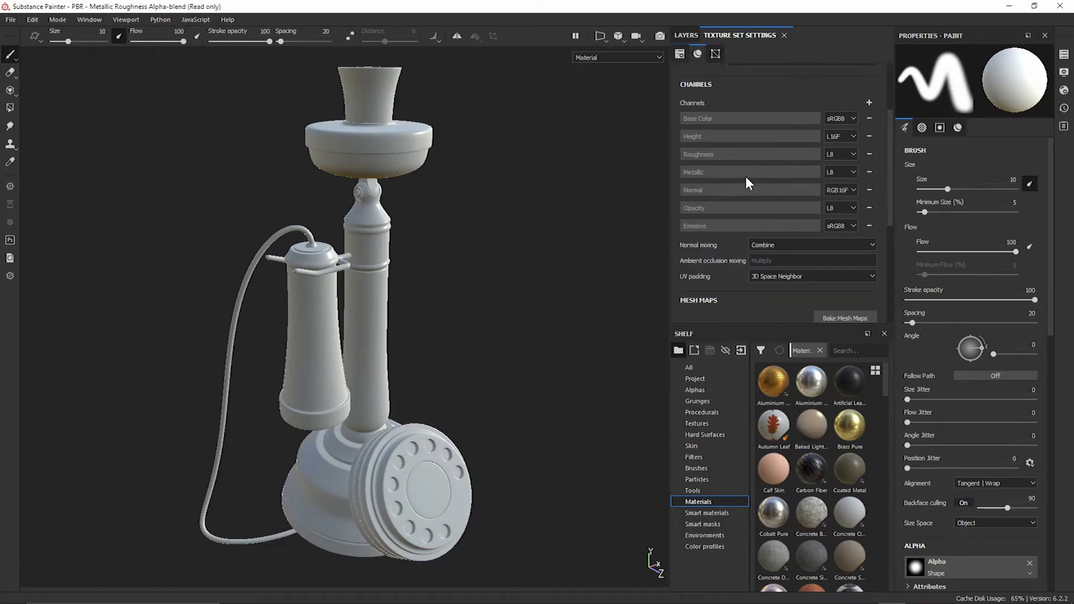
{"action": "scroll", "coordinate": [719, 243], "scroll_direction": "down", "scroll_amount": 4}
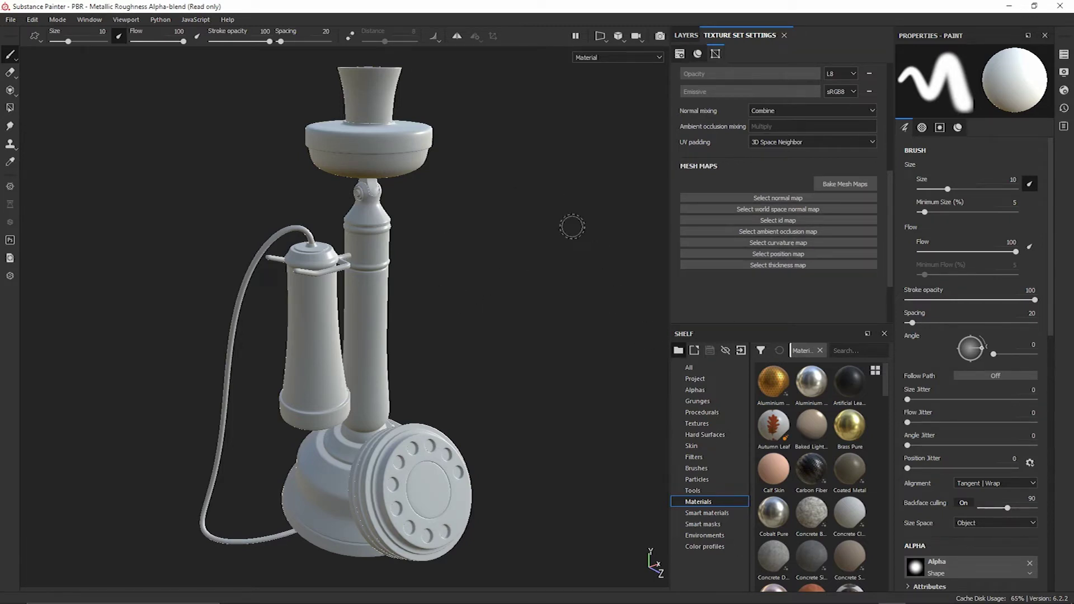
- Open the mesh map baking settings, set the output size to 2048, and use the low poly mesh as the high poly mesh
{"action": "left_click", "coordinate": [850, 180]}
{"action": "left_click_drag", "start_coordinate": [550, 126], "coordinate": [659, 91]}
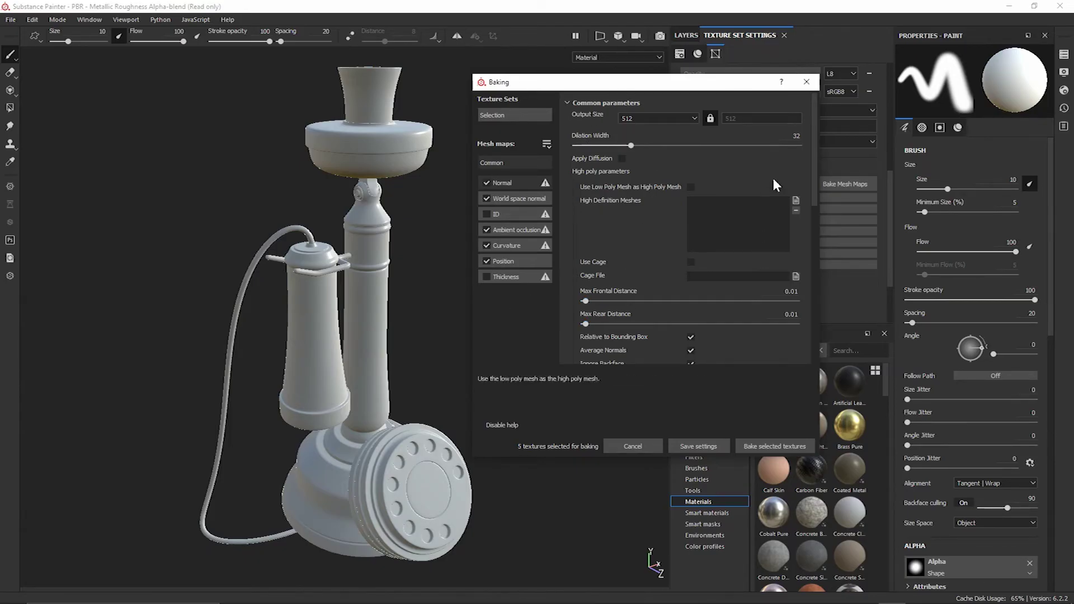
{"action": "mouse_move", "coordinate": [816, 120]}
{"action": "left_mouse_down"}
{"action": "mouse_move", "coordinate": [821, 228]}
{"action": "mouse_move", "coordinate": [829, 116]}
{"action": "left_mouse_up"}
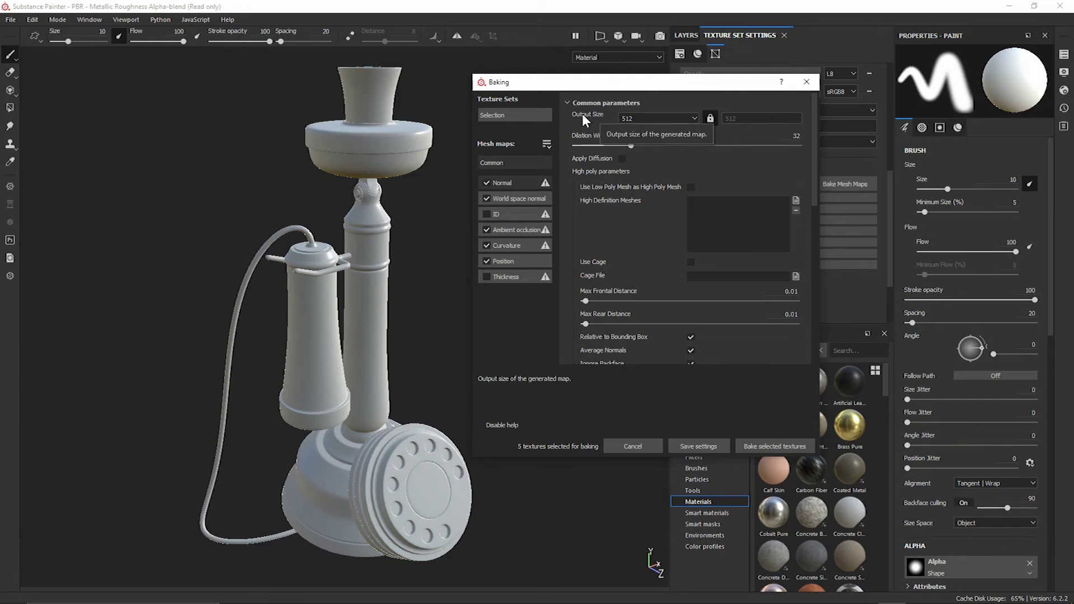
{"action": "left_click", "coordinate": [650, 119]}
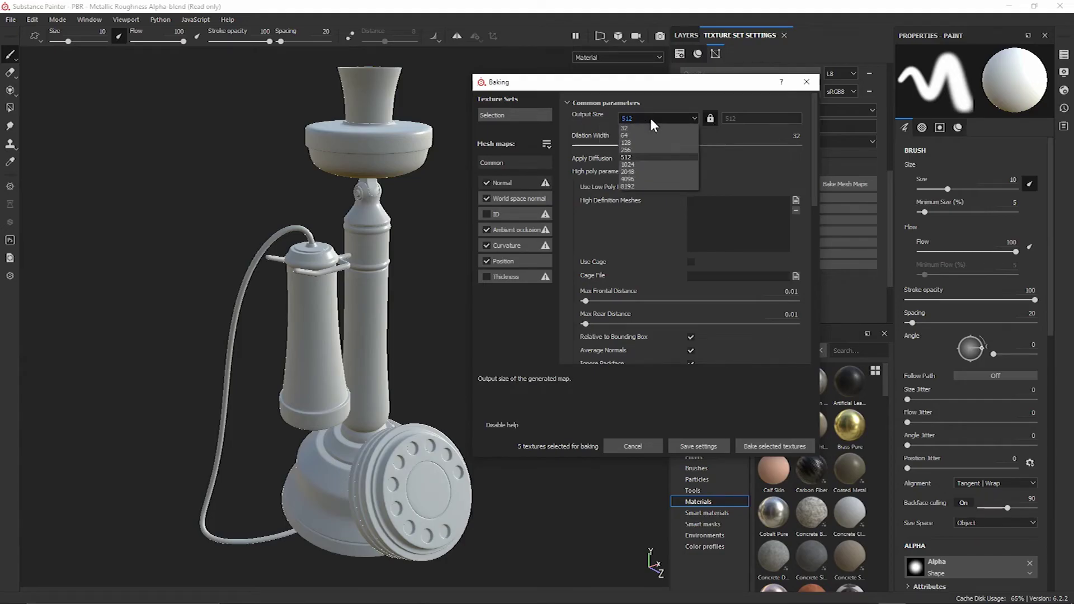
{"action": "left_click", "coordinate": [670, 171]}
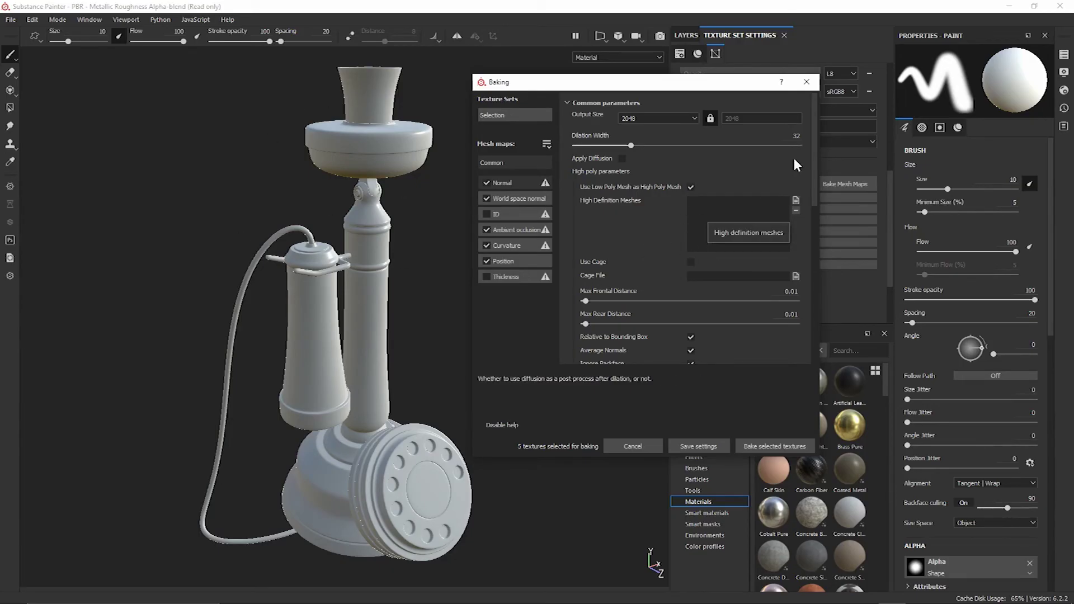
- Bake the selected mesh maps with Subsampling 2x2 antialiasing and matching By Mesh Name
{"action": "left_click_drag", "start_coordinate": [813, 139], "coordinate": [820, 195]}
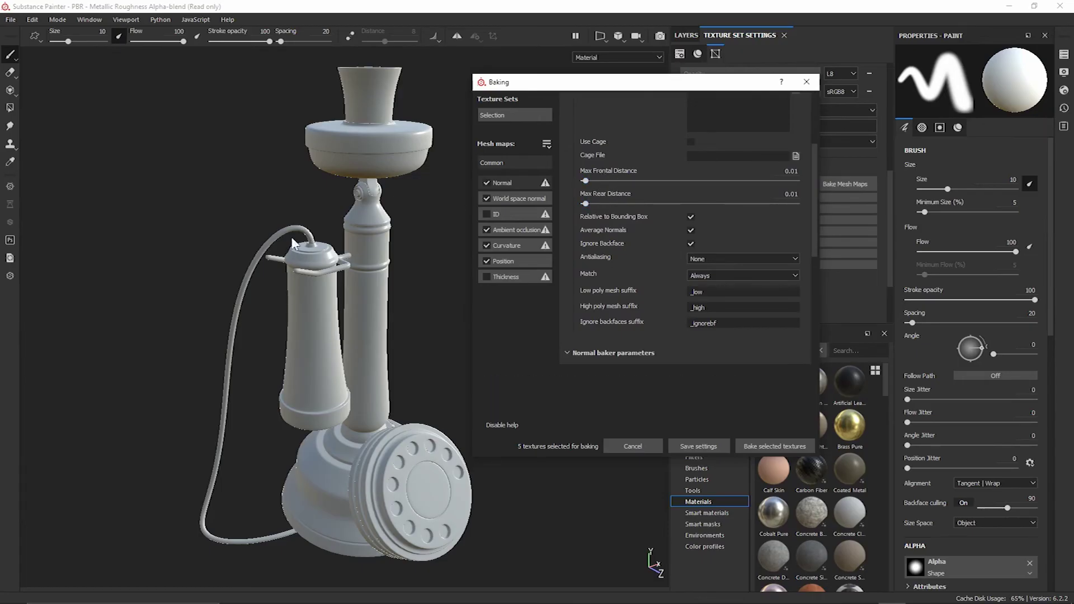
{"action": "left_click_drag", "start_coordinate": [814, 176], "coordinate": [817, 200]}
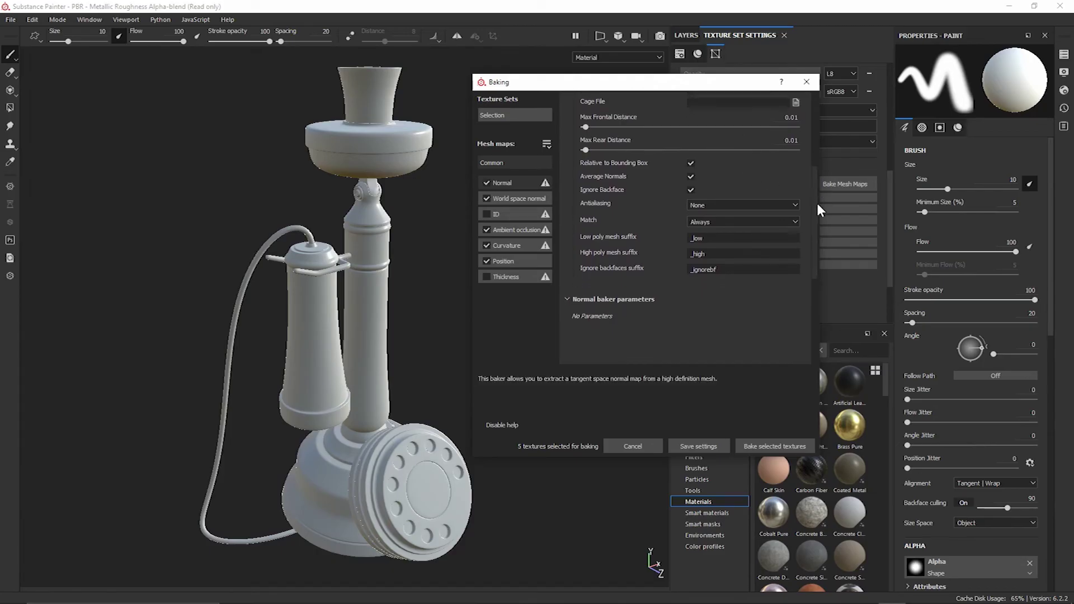
{"action": "left_click", "coordinate": [709, 209]}
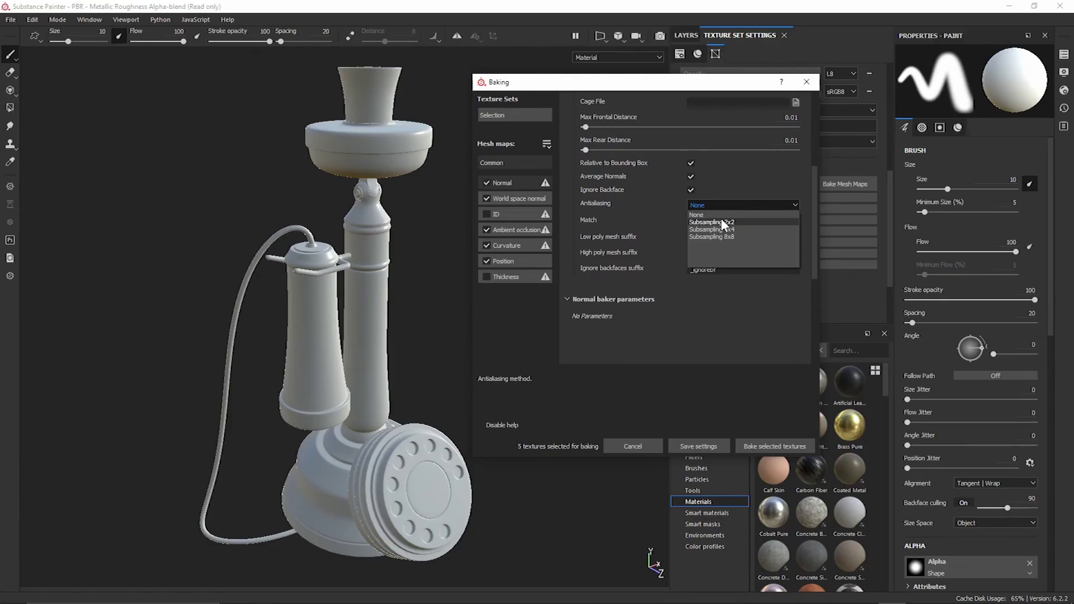
{"action": "left_click", "coordinate": [720, 222]}
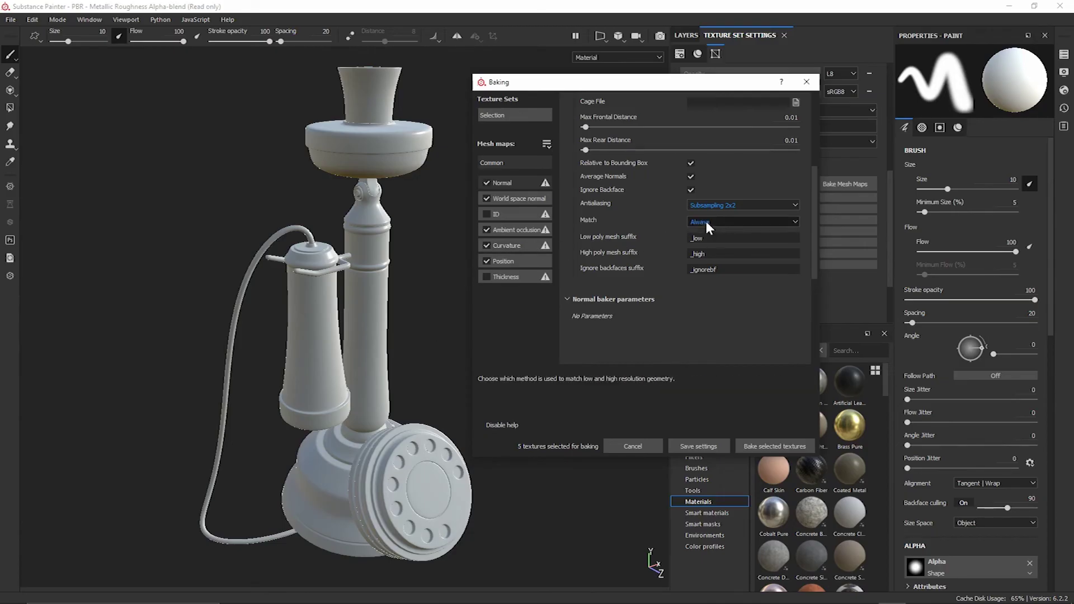
{"action": "left_click", "coordinate": [728, 222]}
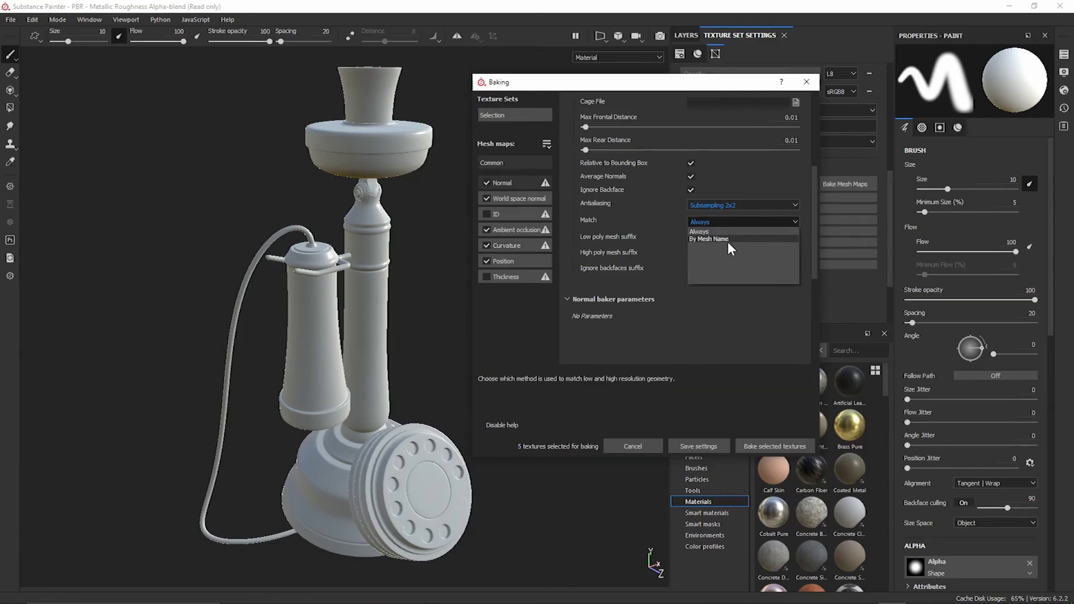
{"action": "left_click", "coordinate": [727, 239]}
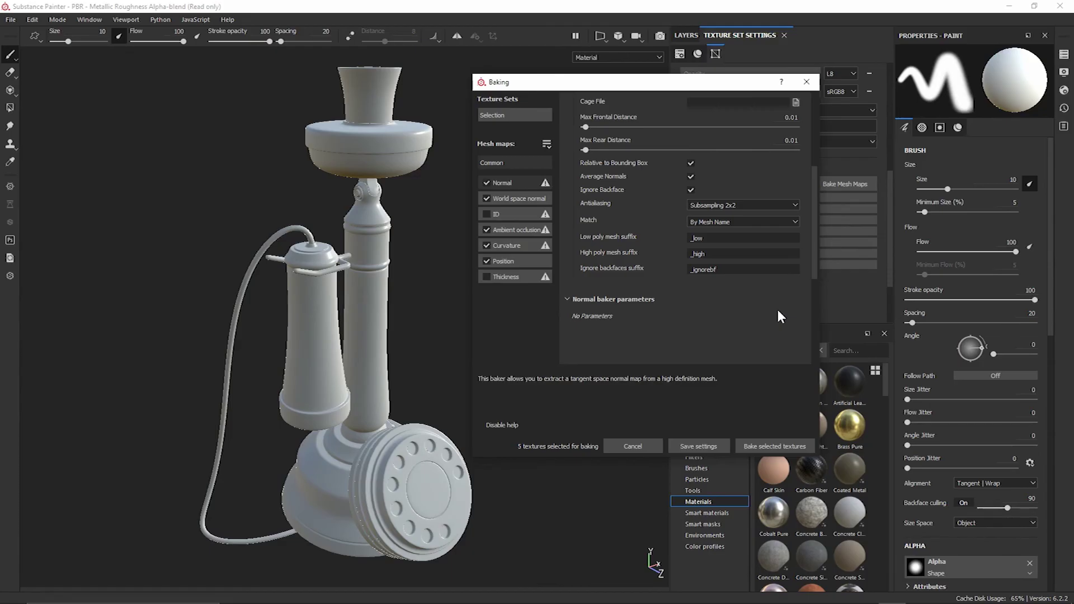
{"action": "left_click", "coordinate": [774, 445]}
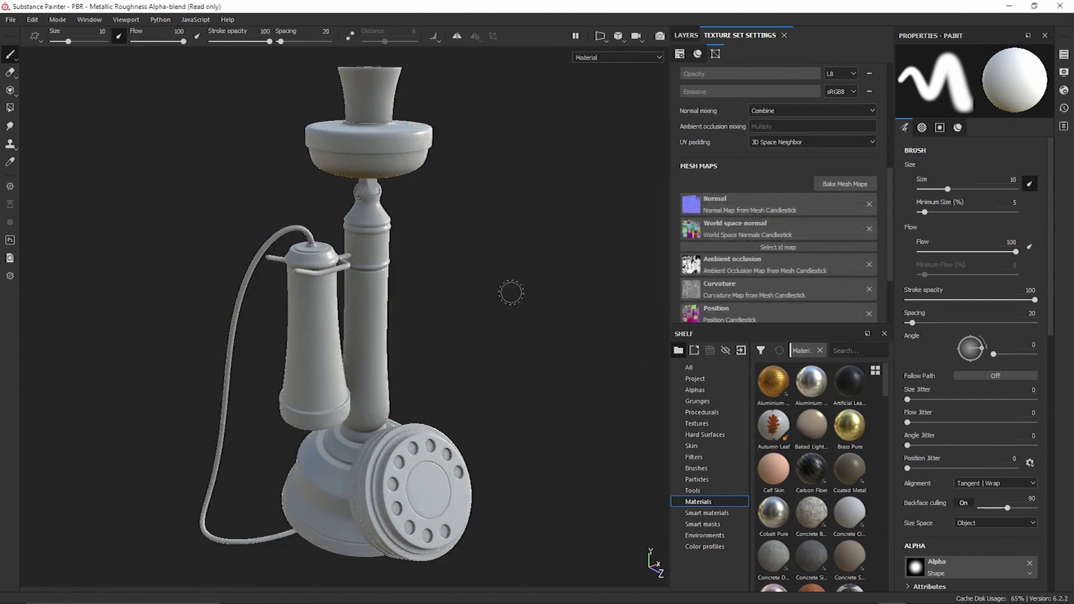
- Inspect the baked Normal, World space normal, Ambient occlusion and Curvature maps one by one on the phone model
{"action": "mouse_move", "coordinate": [566, 338]}
{"action": "left_mouse_down", "text": "alt"}
{"action": "mouse_move", "coordinate": [263, 252]}
{"action": "mouse_move", "coordinate": [486, 328]}
{"action": "mouse_move", "coordinate": [568, 326]}
{"action": "left_mouse_up", "text": "alt"}
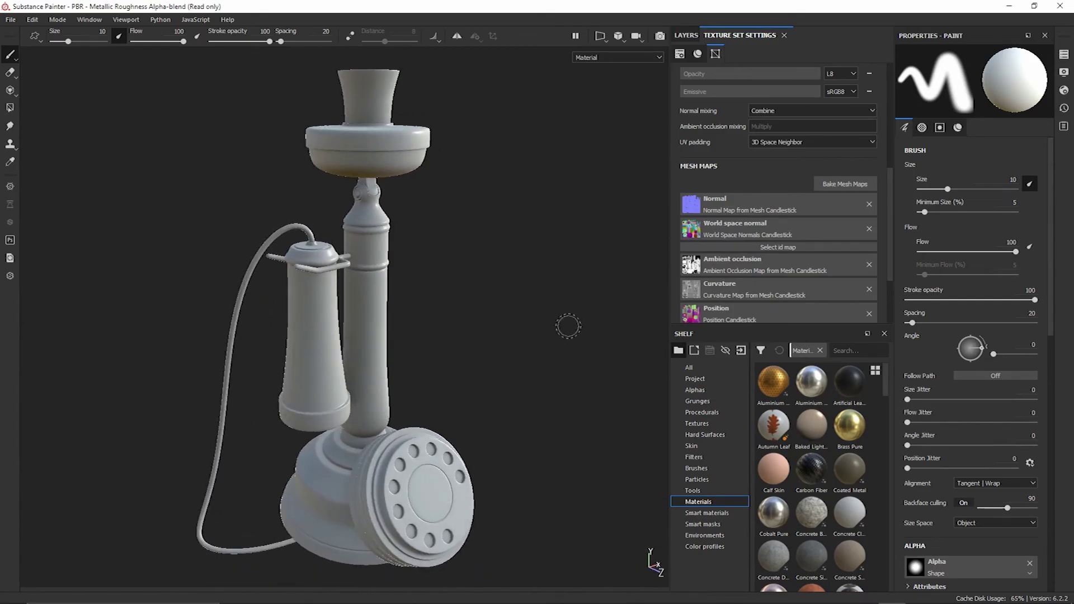
{"action": "left_click", "coordinate": [616, 59]}
{"action": "left_click_drag", "start_coordinate": [659, 69], "coordinate": [655, 95]}
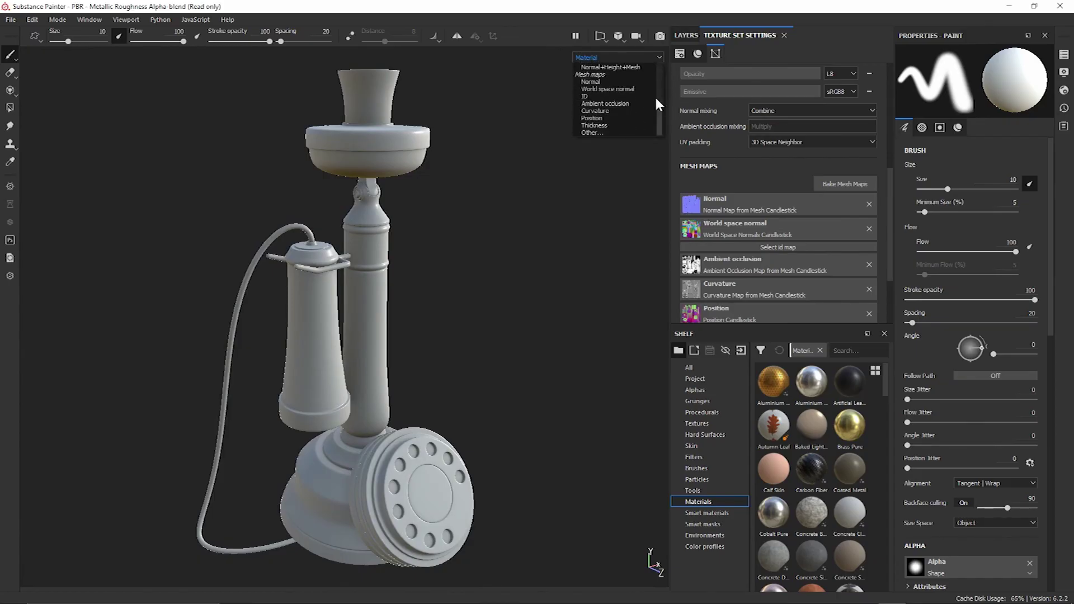
{"action": "left_click", "coordinate": [602, 81]}
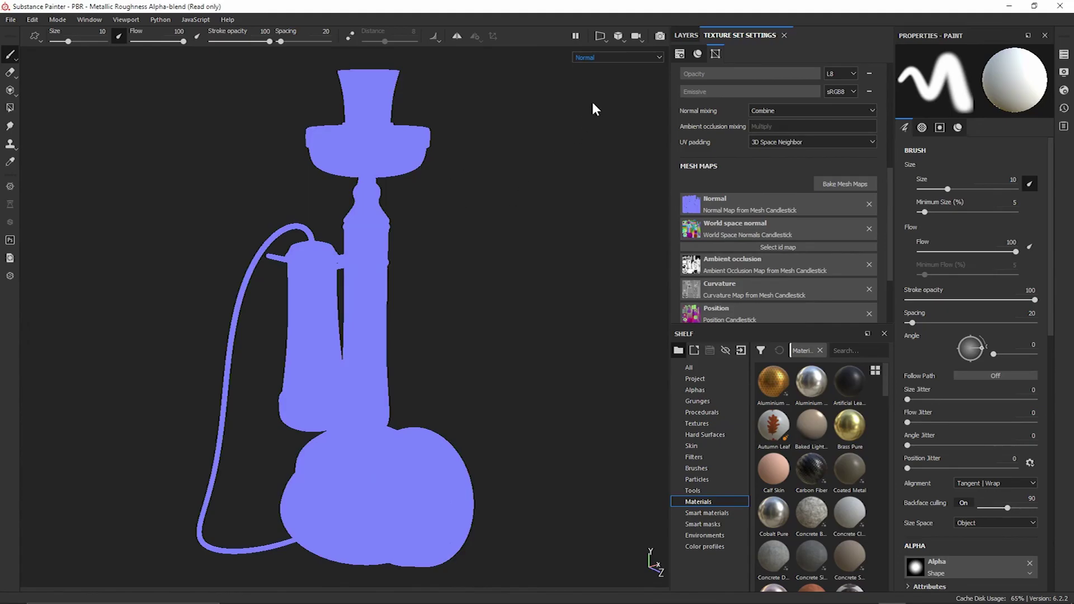
{"action": "left_click", "coordinate": [619, 57]}
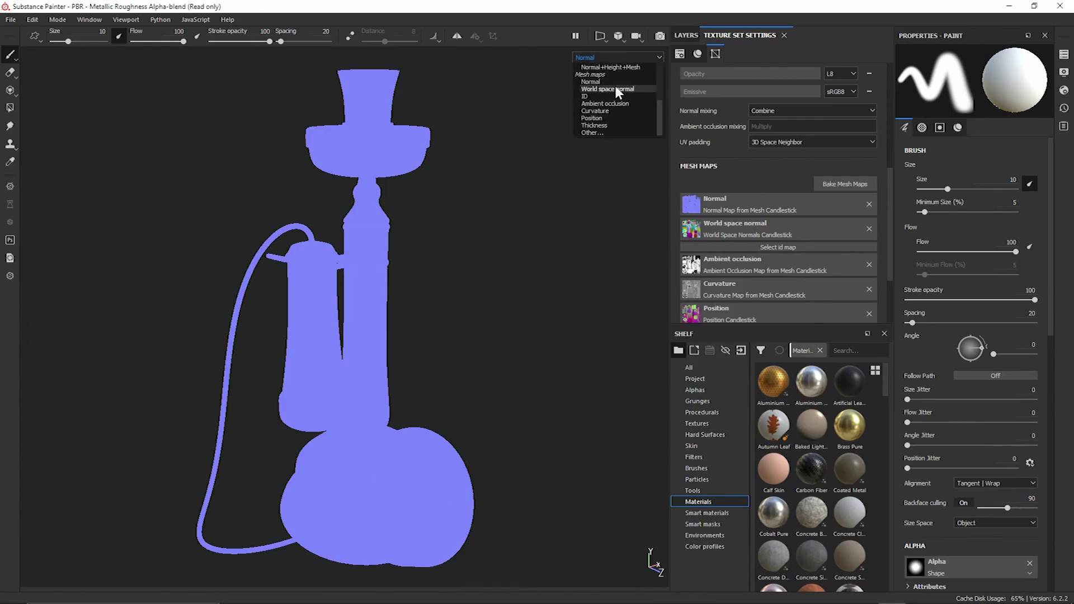
{"action": "left_click", "coordinate": [615, 86]}
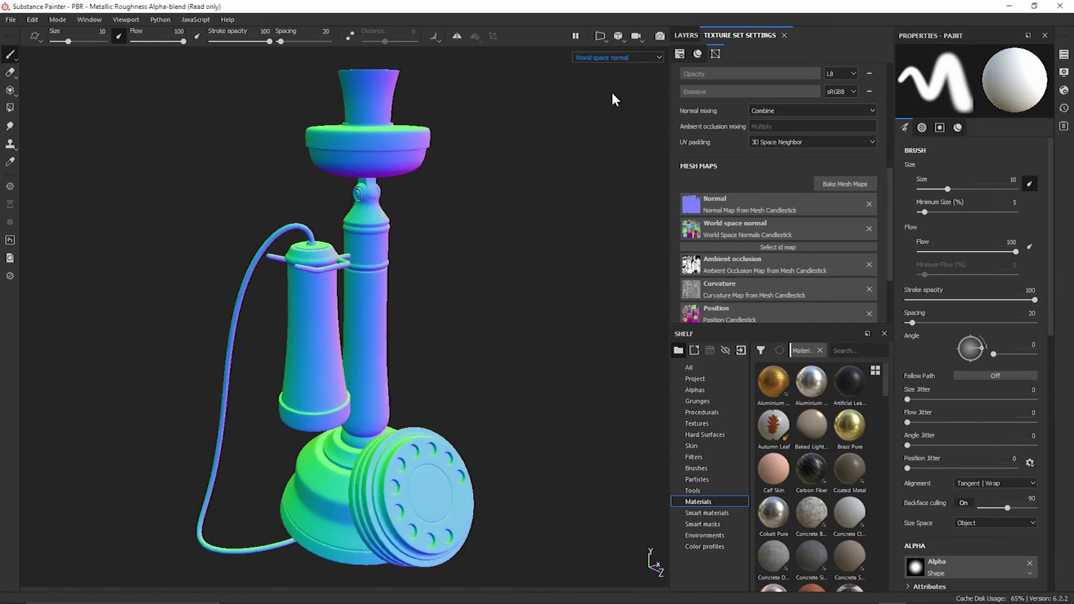
{"action": "left_click", "coordinate": [621, 56]}
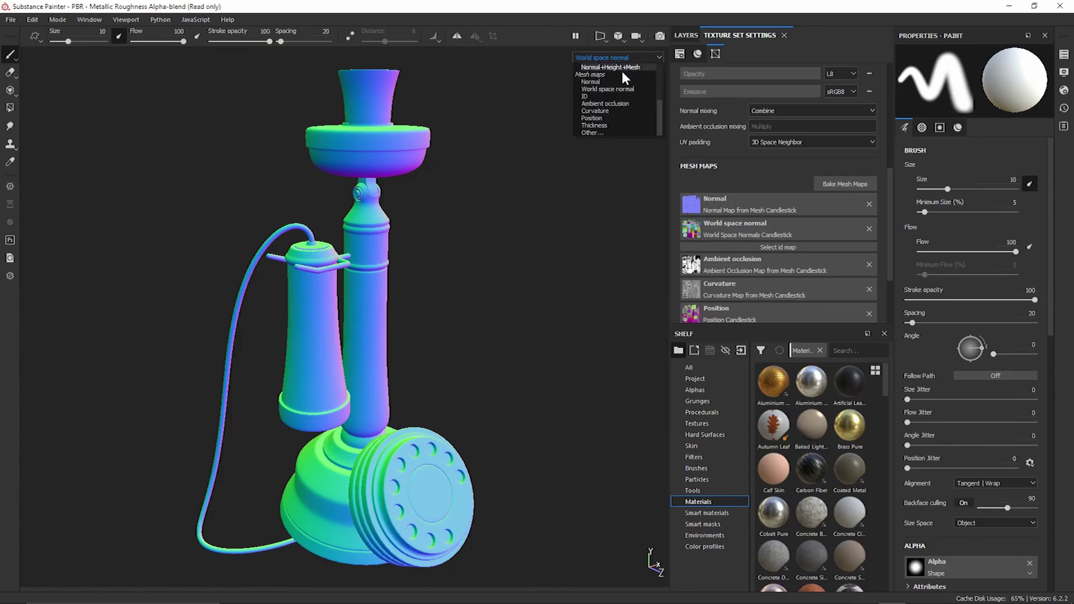
{"action": "left_click", "coordinate": [623, 103]}
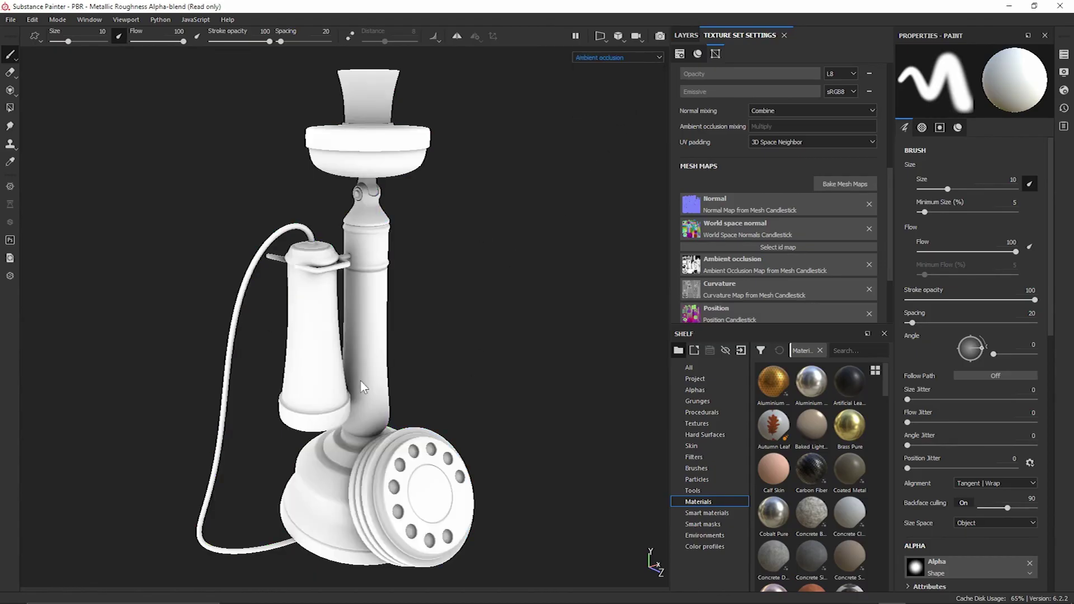
{"action": "left_click_drag", "start_coordinate": [401, 402], "coordinate": [471, 381], "text": "alt"}
{"action": "left_click", "coordinate": [616, 60]}
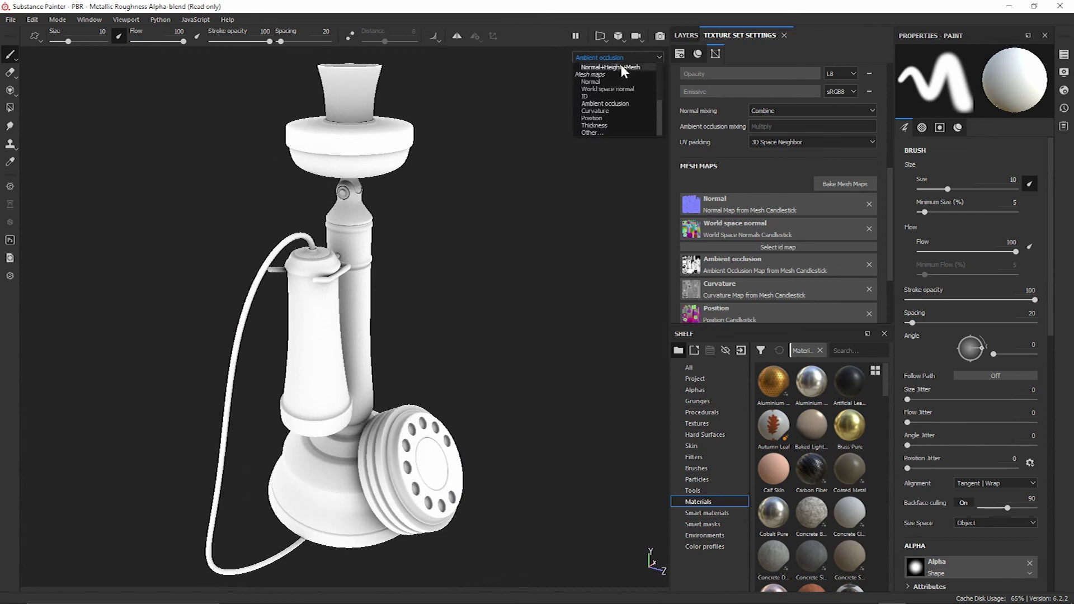
{"action": "left_click", "coordinate": [615, 110]}
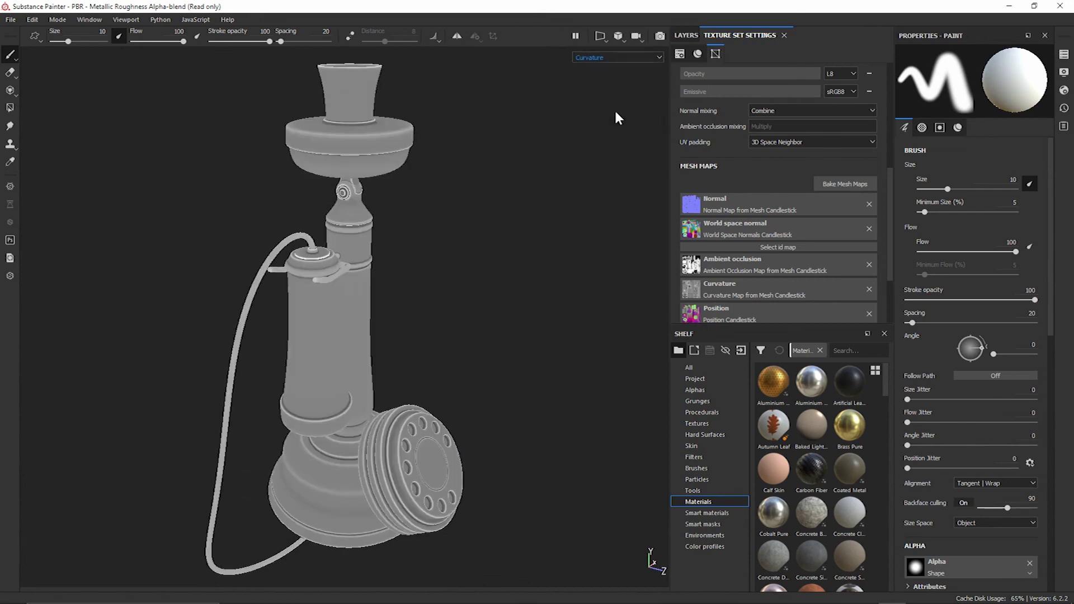
{"action": "left_click_drag", "start_coordinate": [533, 267], "coordinate": [470, 299], "text": "alt"}
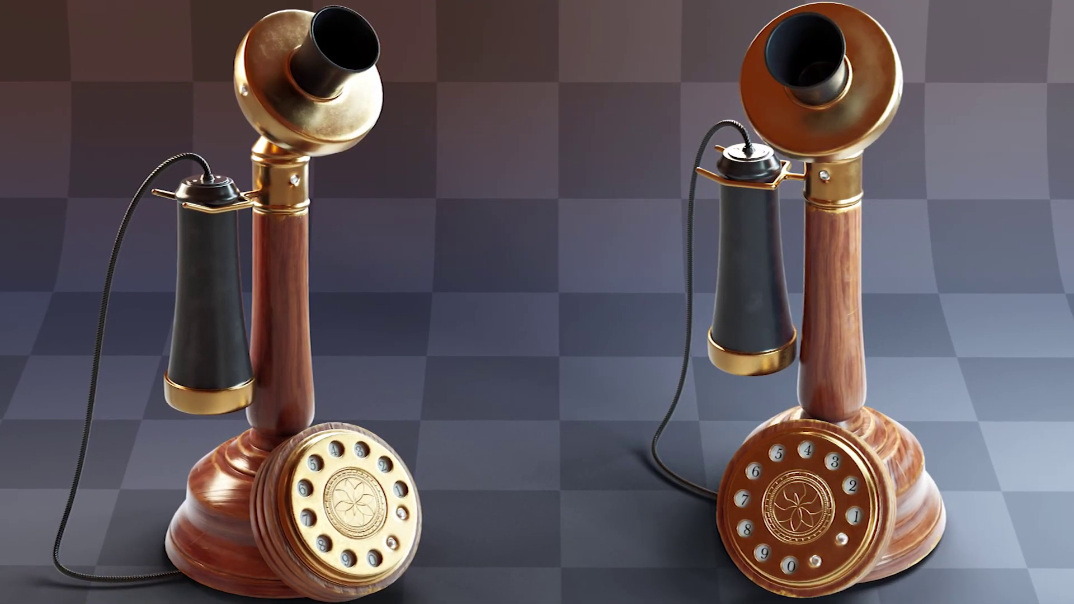